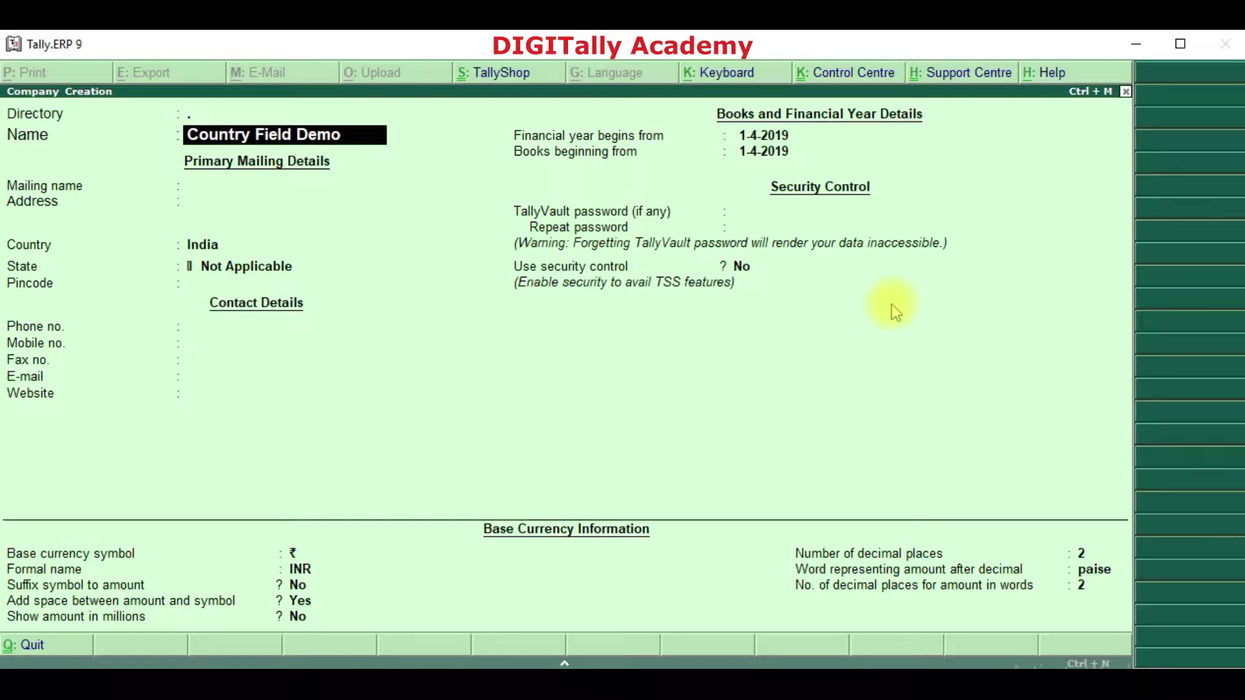
- Accept 'Country Field Demo' as company name and mailing name to reach the Country list
key("Return")
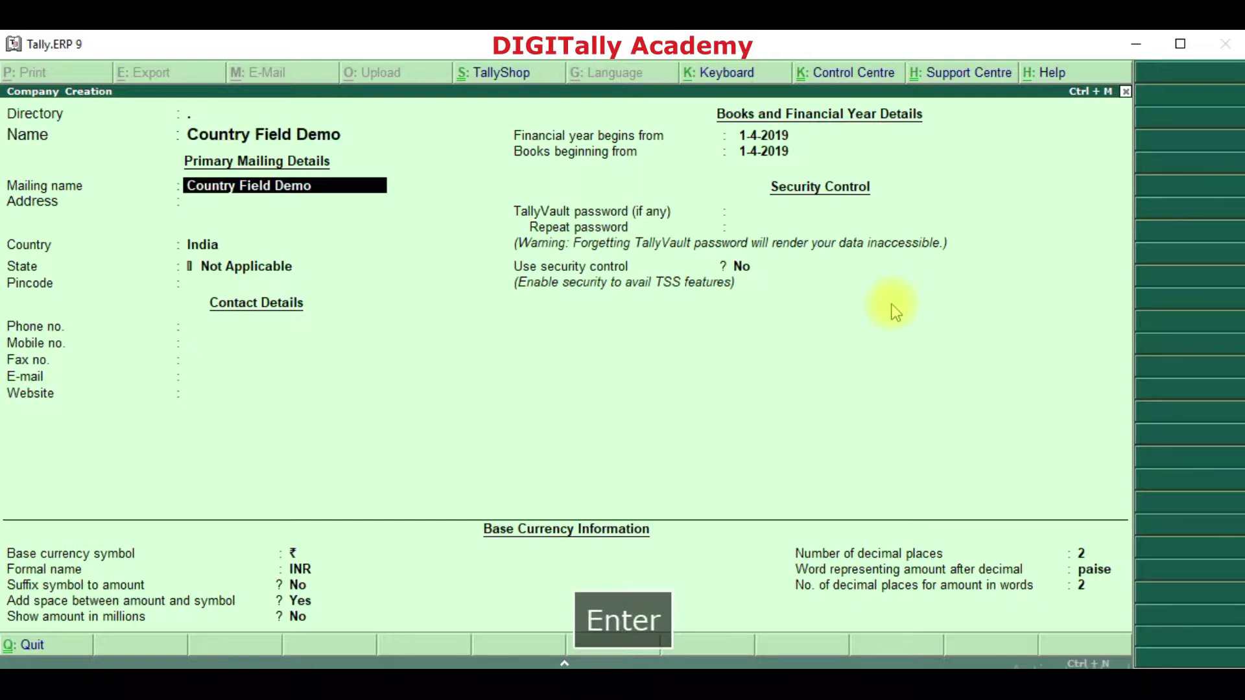
key("Return")
key("Return")
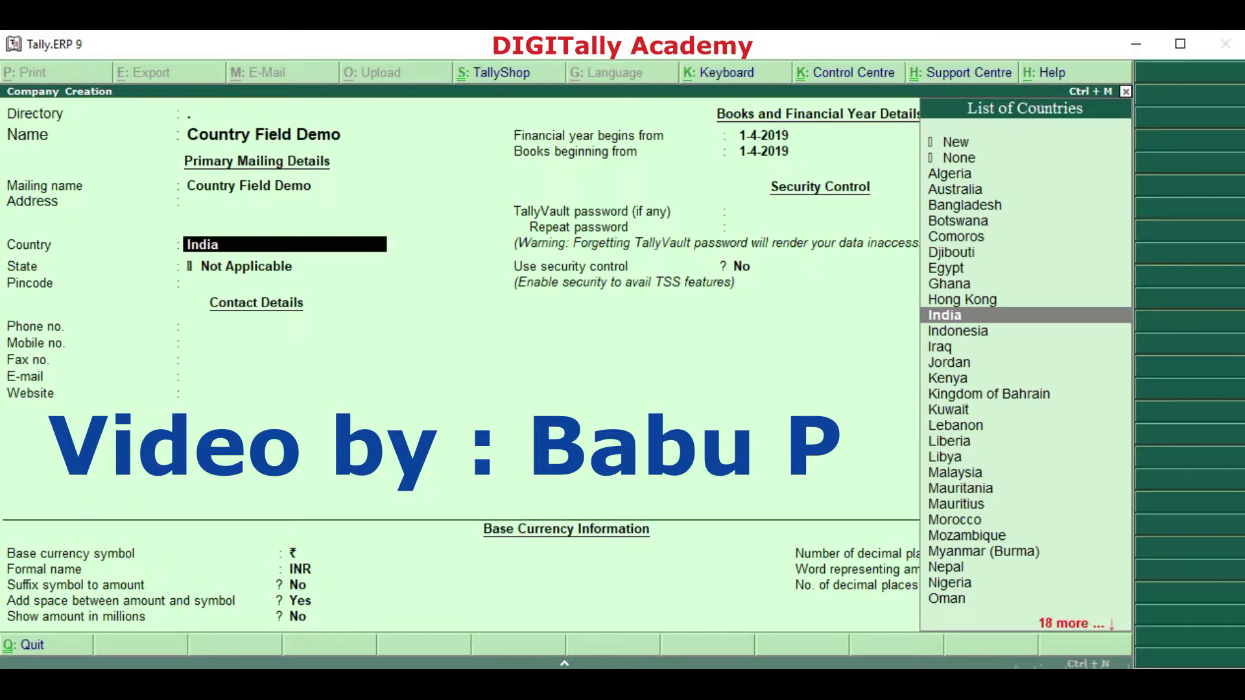
key("Up")
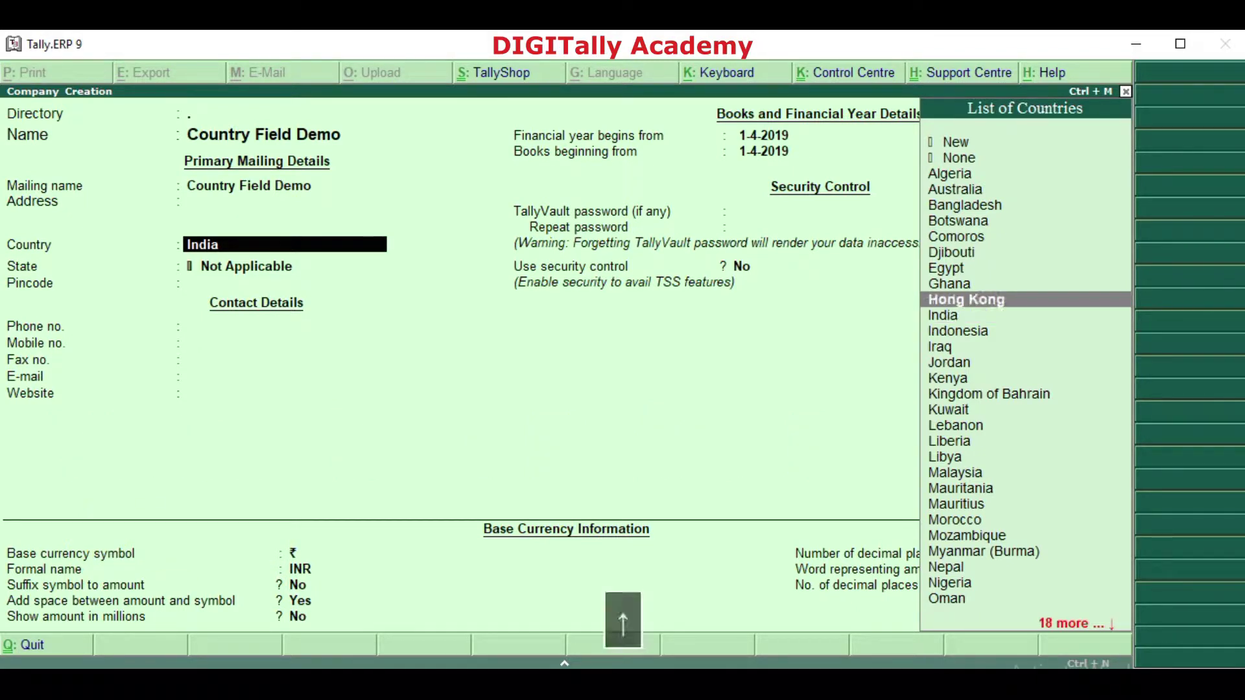
key("Return")
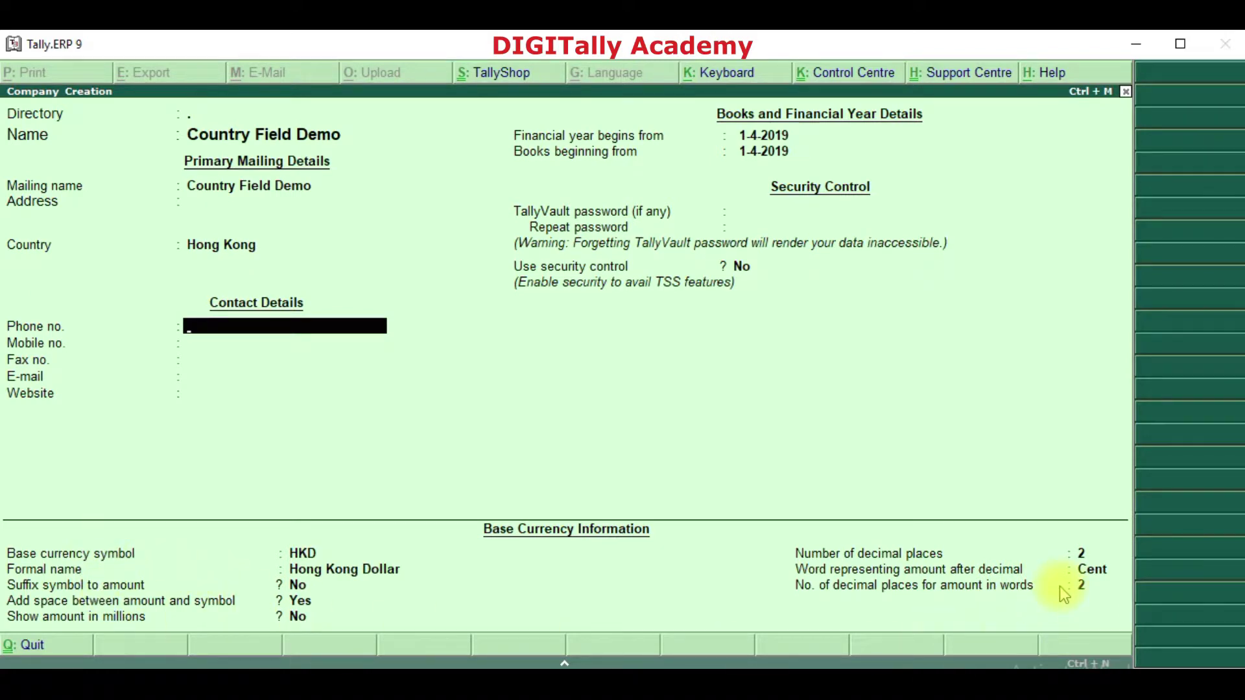
key("BackSpace")
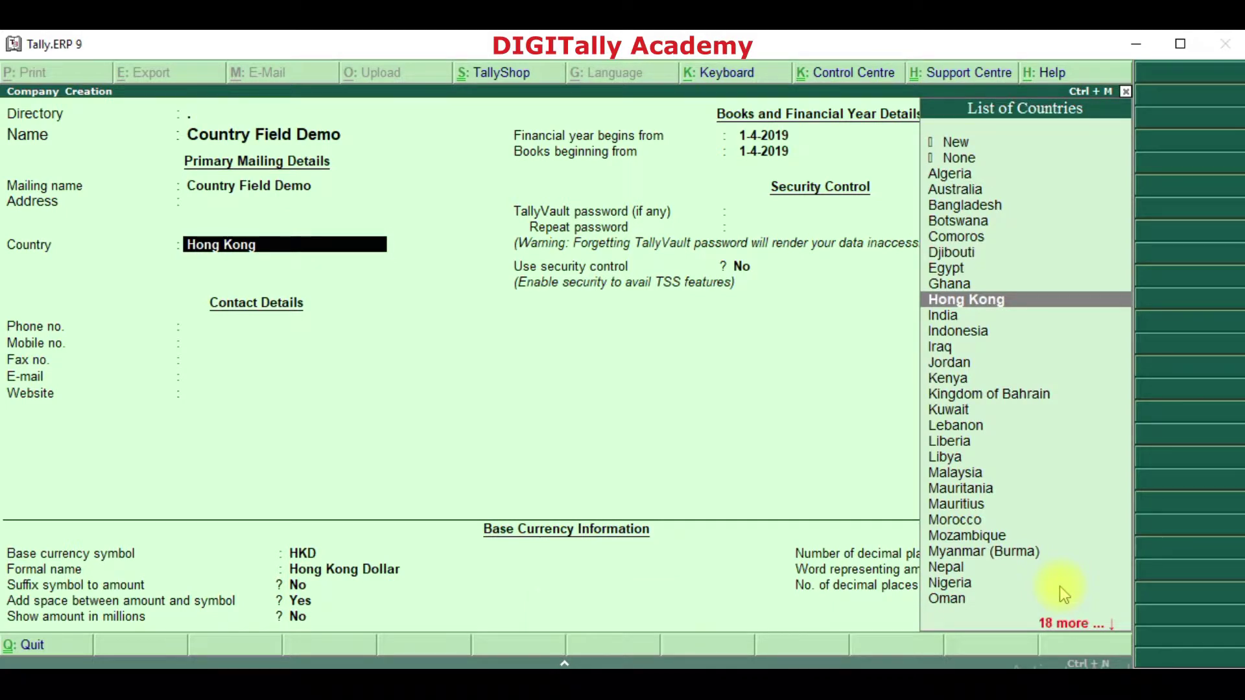
type("U")
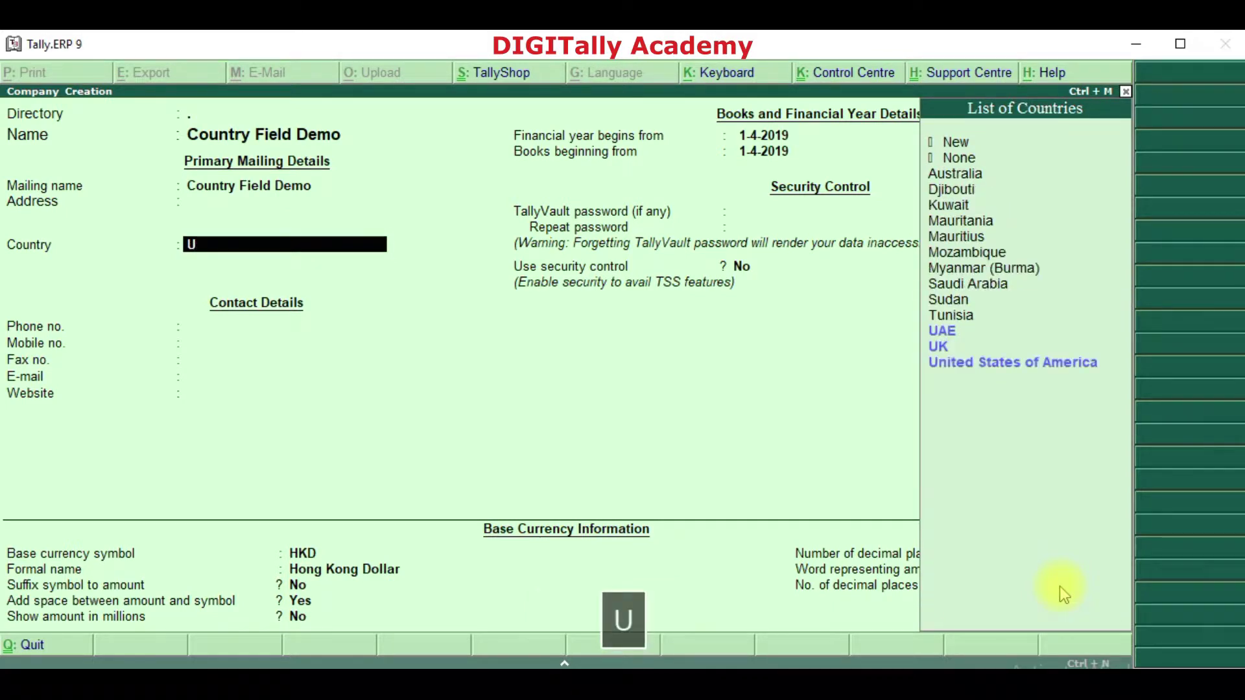
key("Down")
key("Return")
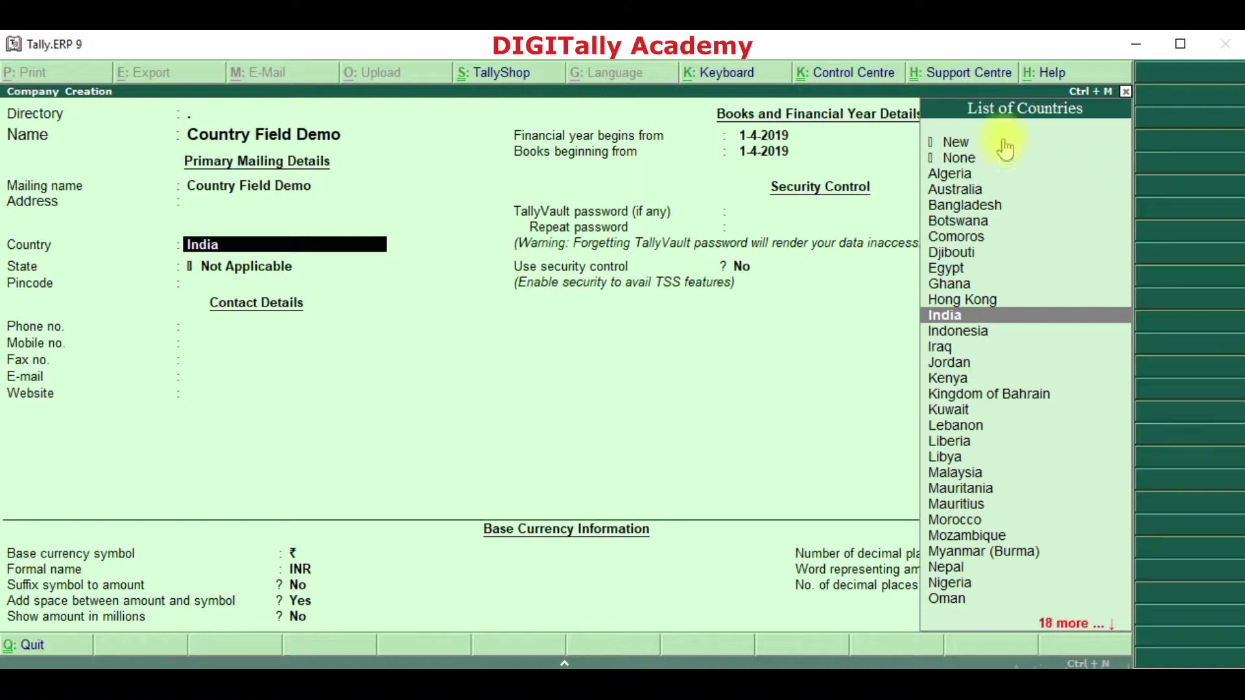
- Start and cancel a new country entry, then filter the country list by 'H'
key("Up")
key("Up")
key("Up")
key("Up")
key("Up")
key("Up")
key("Up")
key("Up")
key("Up")
key("Up")
key("Up")
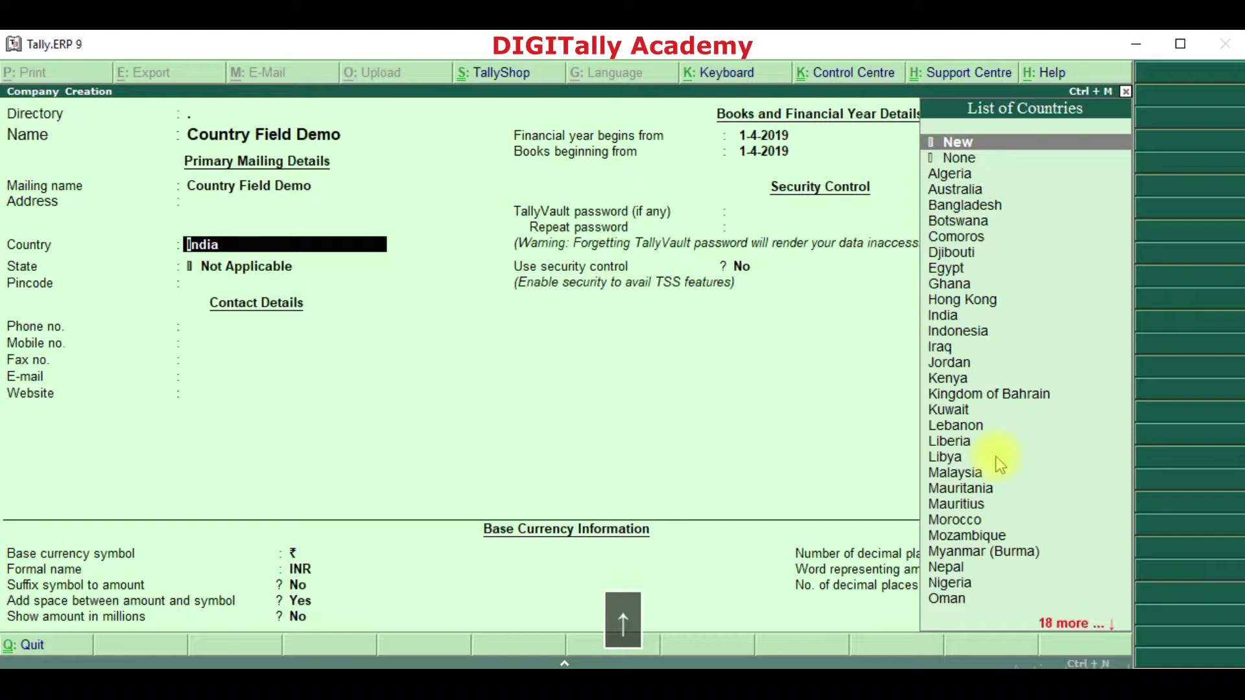
key("Return")
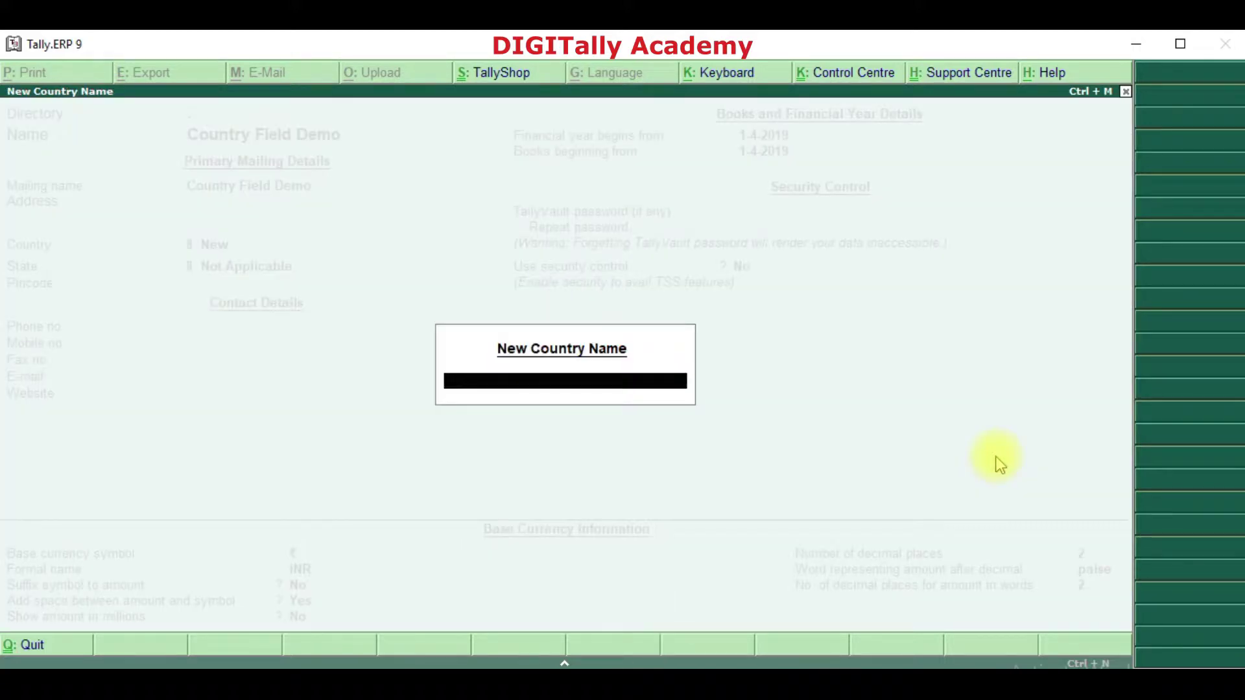
key("Escape")
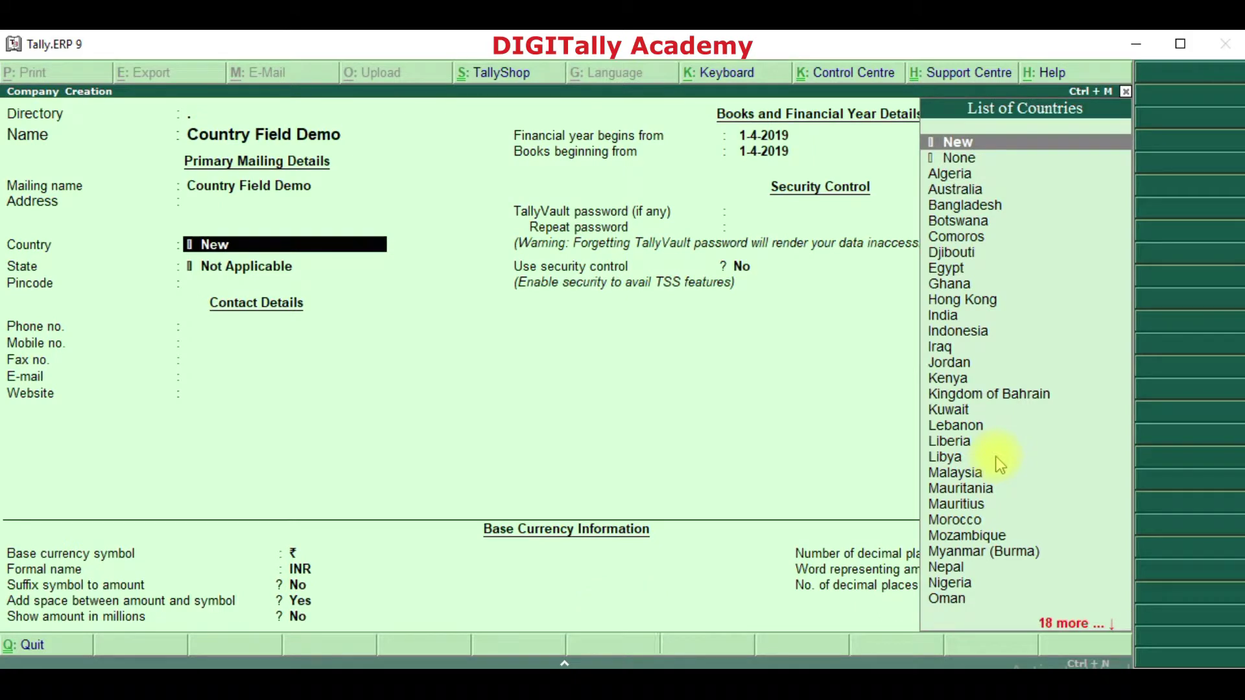
key("h")
key("n")
key("Escape")
type("Hi")
key("BackSpace")
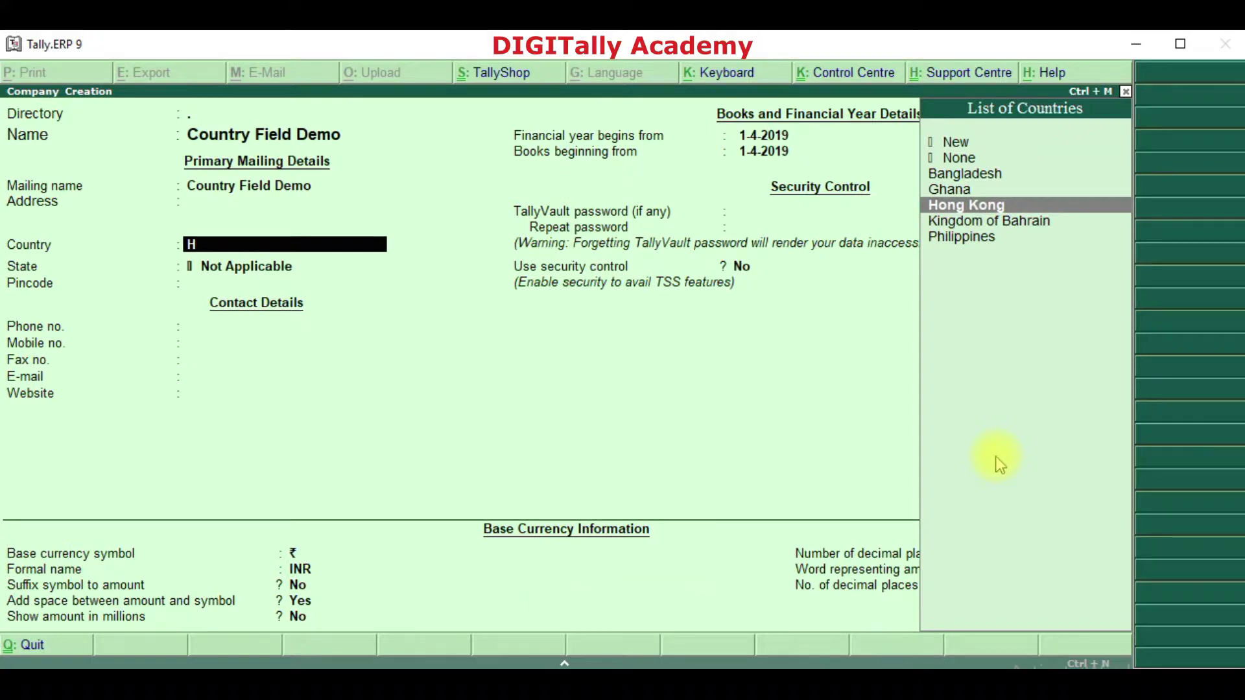
- Create the new country 'China' and set it as the company's country
key("Up")
key("Up")
key("Up")
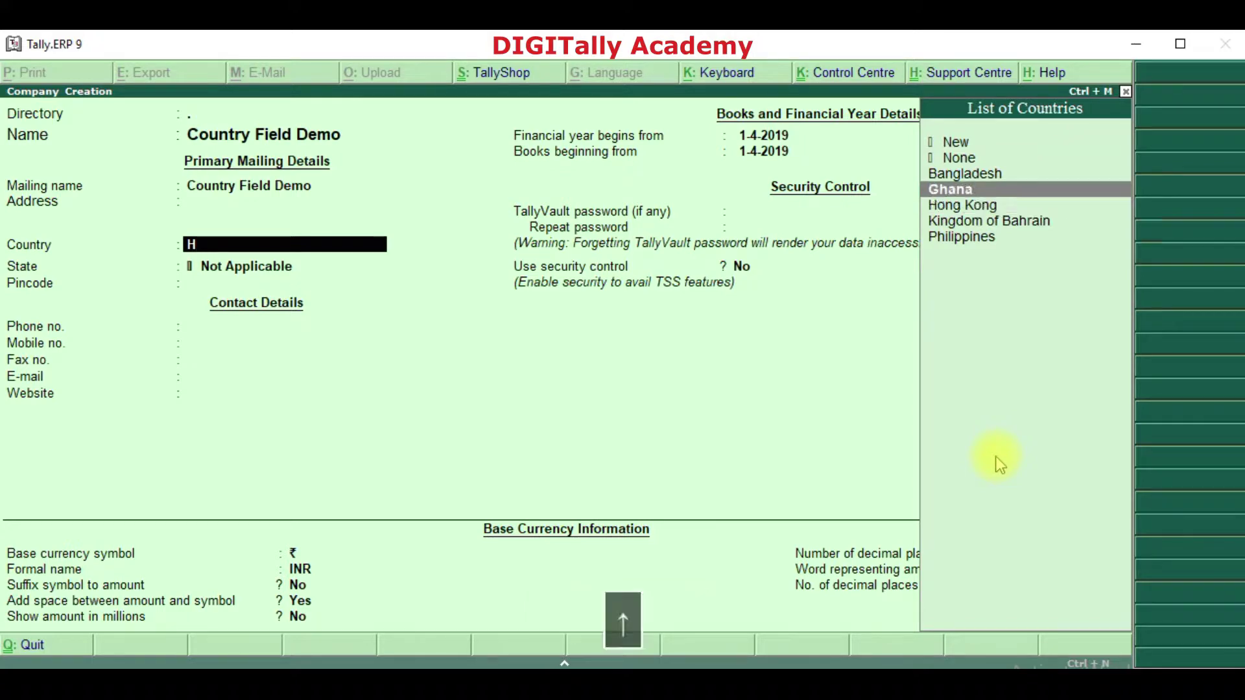
key("Up")
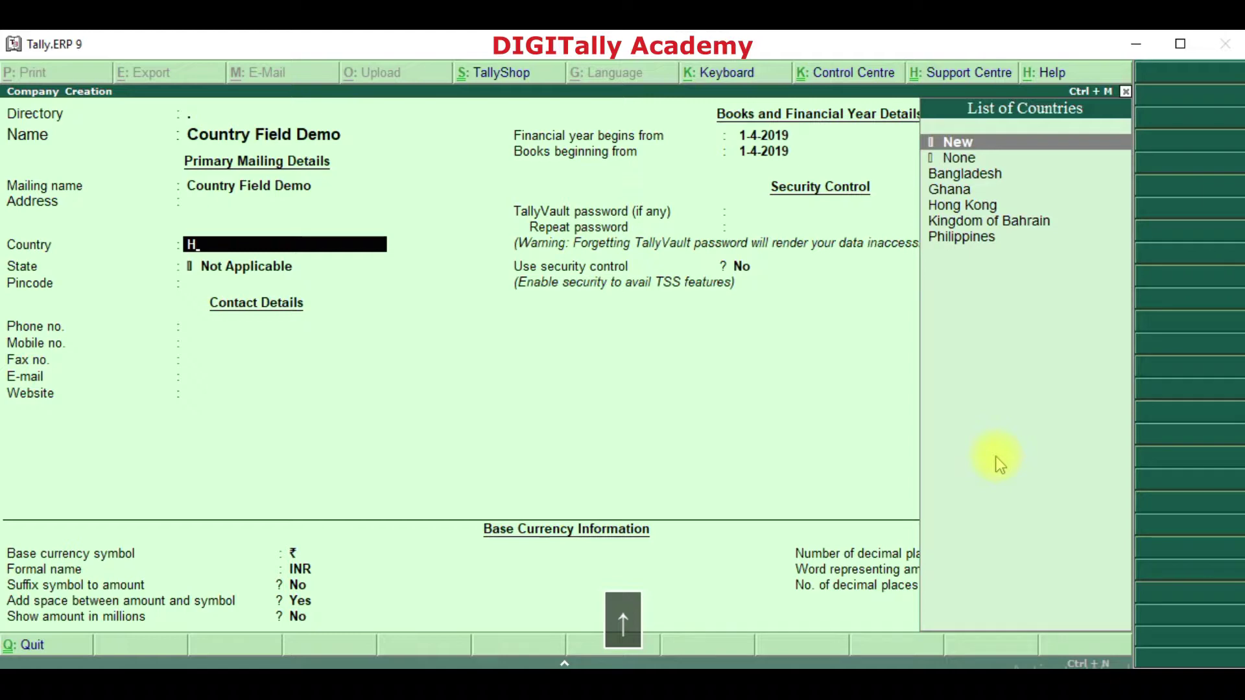
key("Return")
type("China")
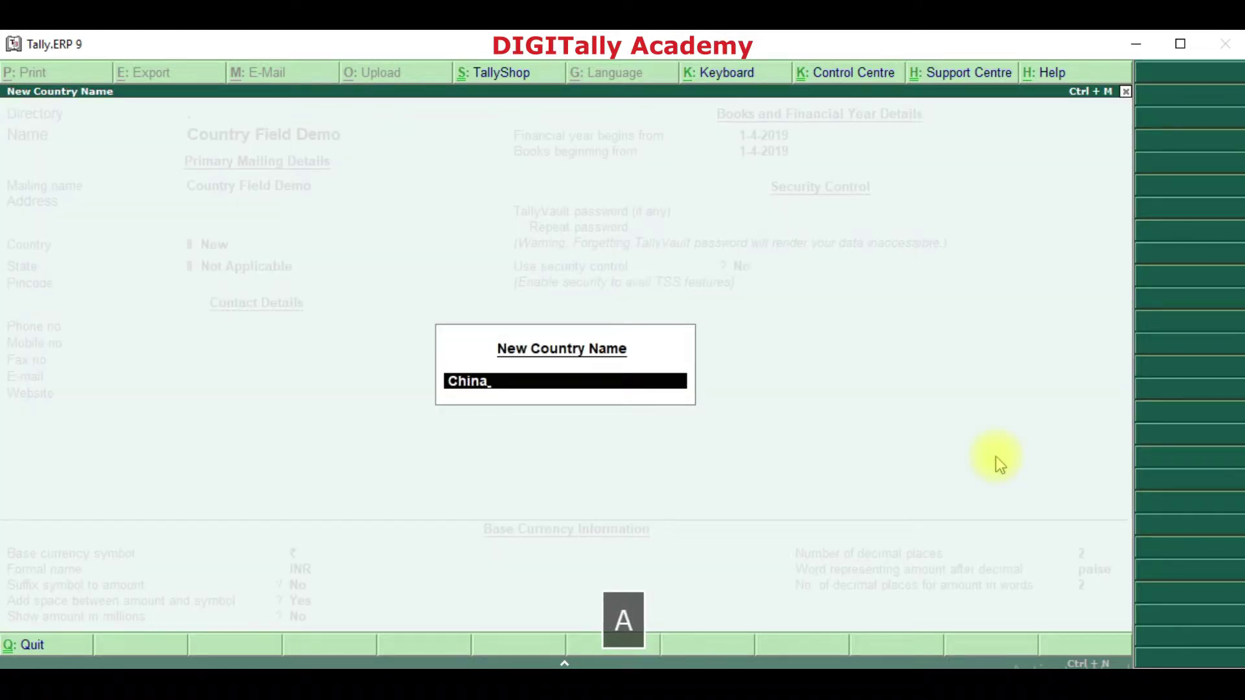
key("Return")
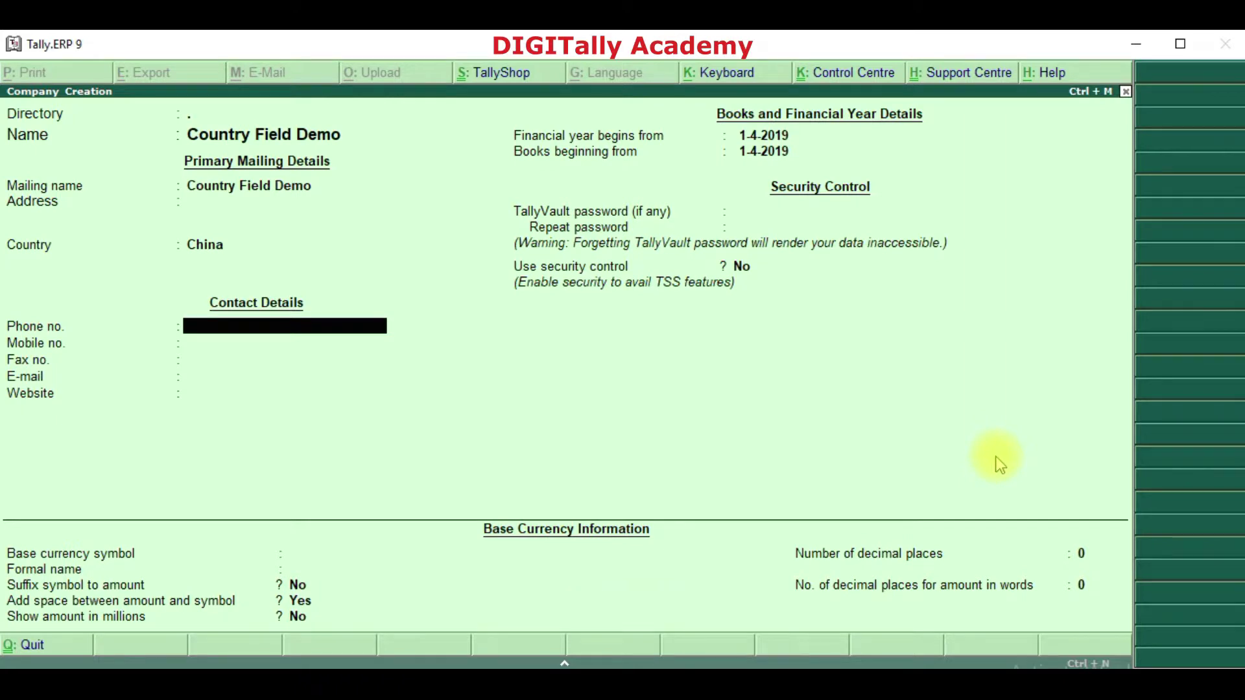
- Return to the Country field and accept China, moving on to the base currency symbol
key("BackSpace")
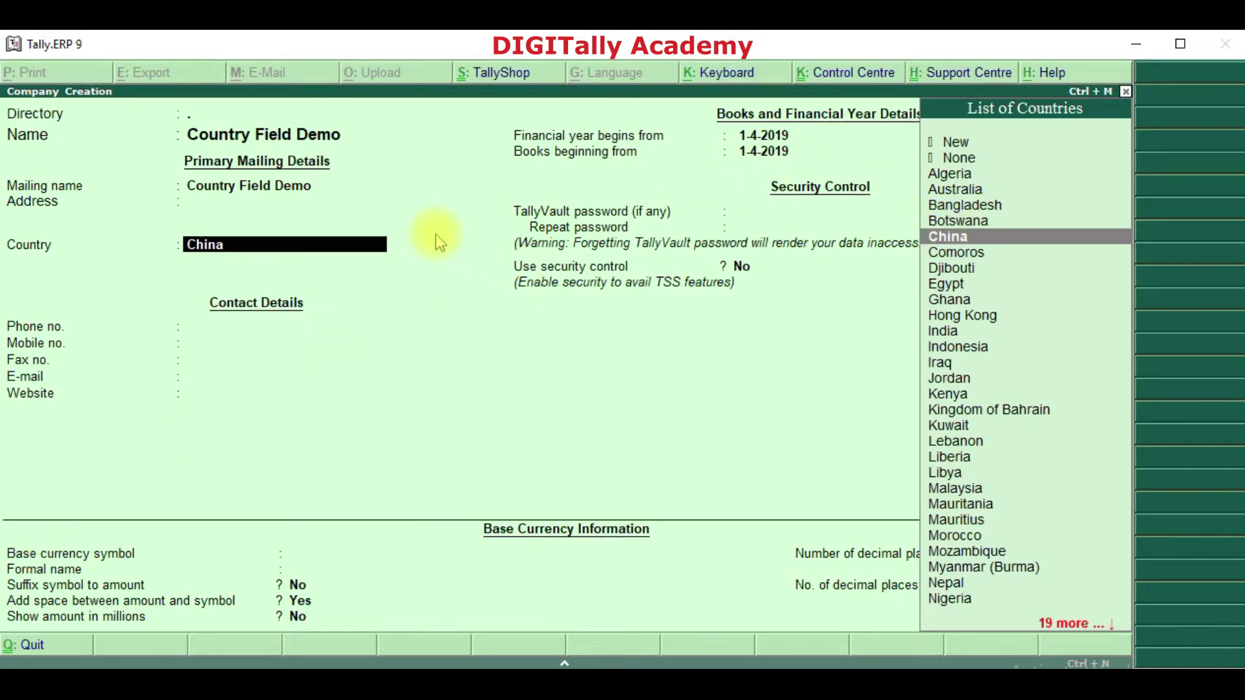
key("Return")
key("Return")
key("Return")
key("Return")
key("Return")
key("Return")
key("Return")
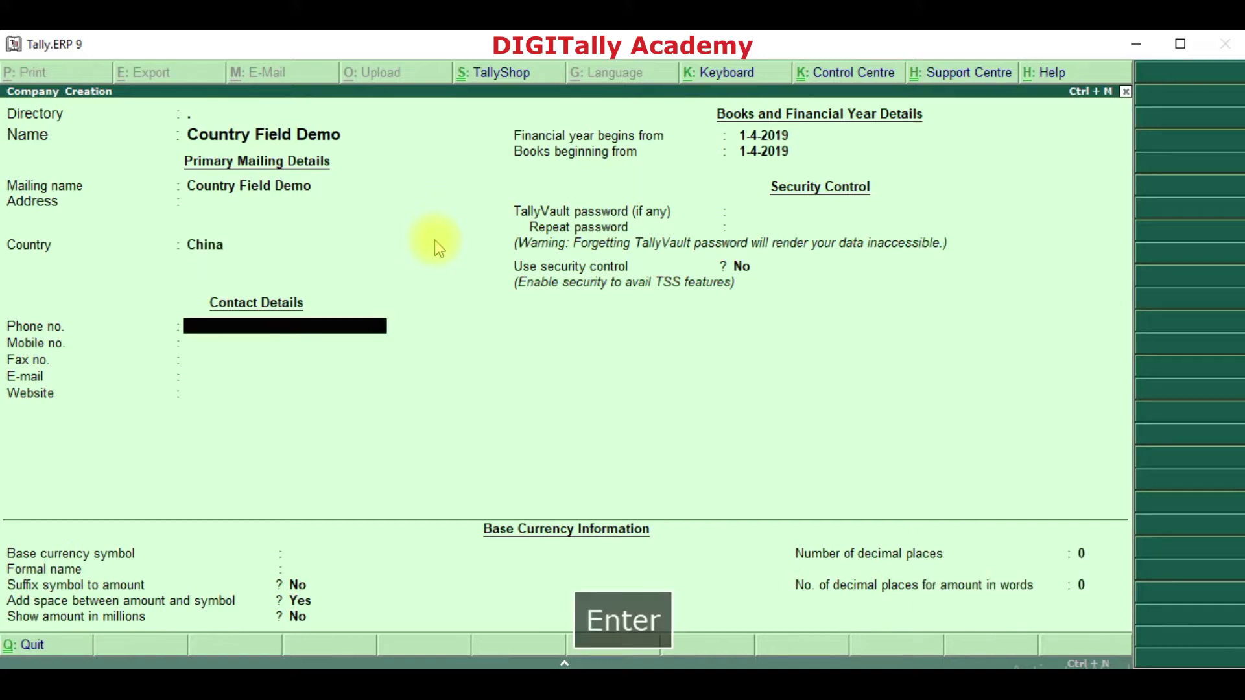
key("Return")
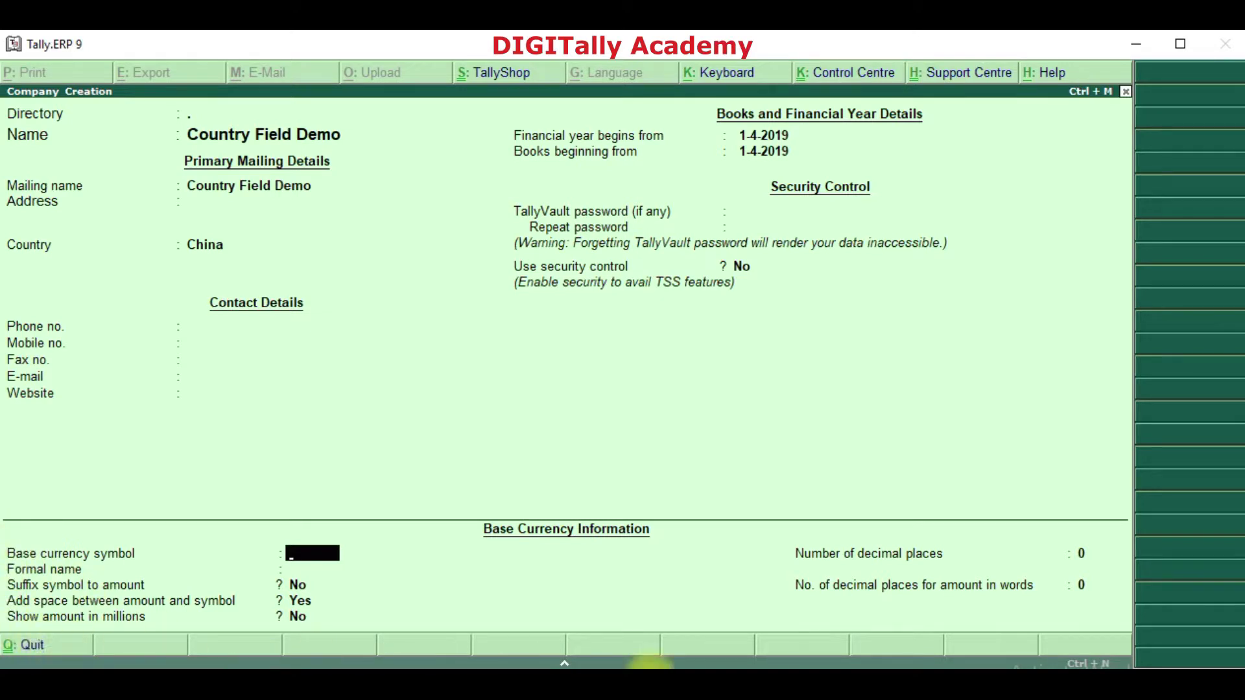
- Step back to Country and change it from China to None, then to India
key("BackSpace")
key("BackSpace")
key("BackSpace")
key("BackSpace")
key("BackSpace")
key("BackSpace")
key("BackSpace")
key("BackSpace")
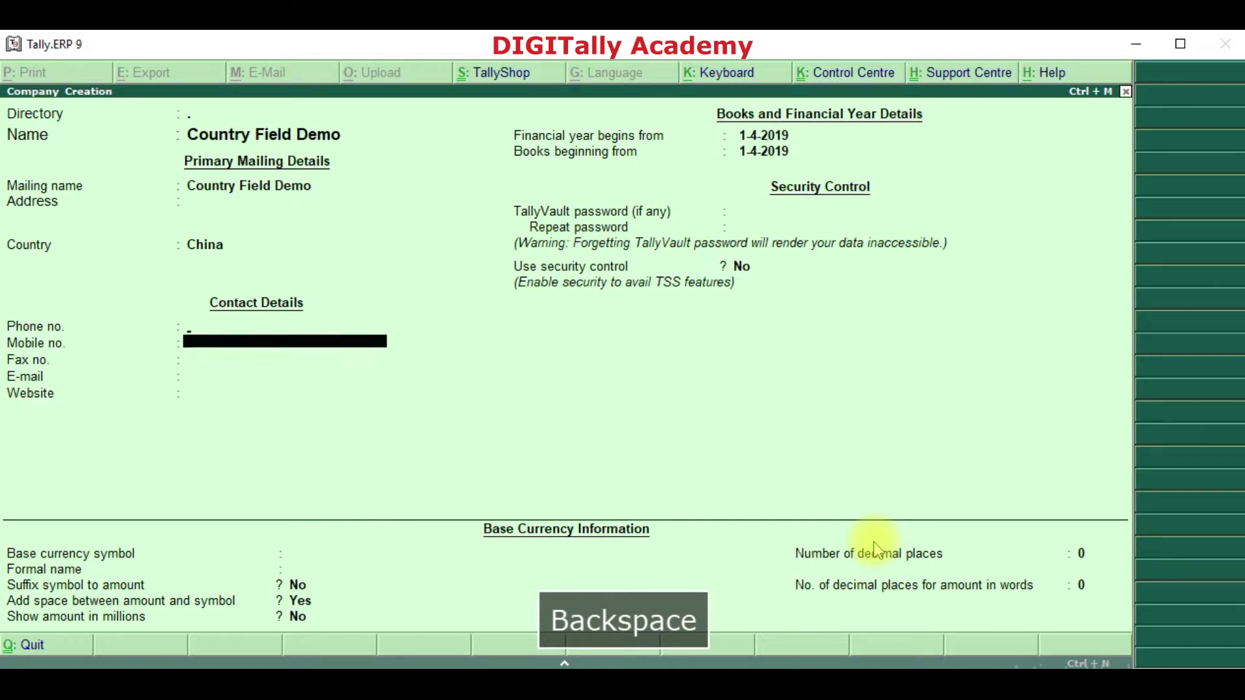
key("BackSpace")
key("BackSpace")
key("Return")
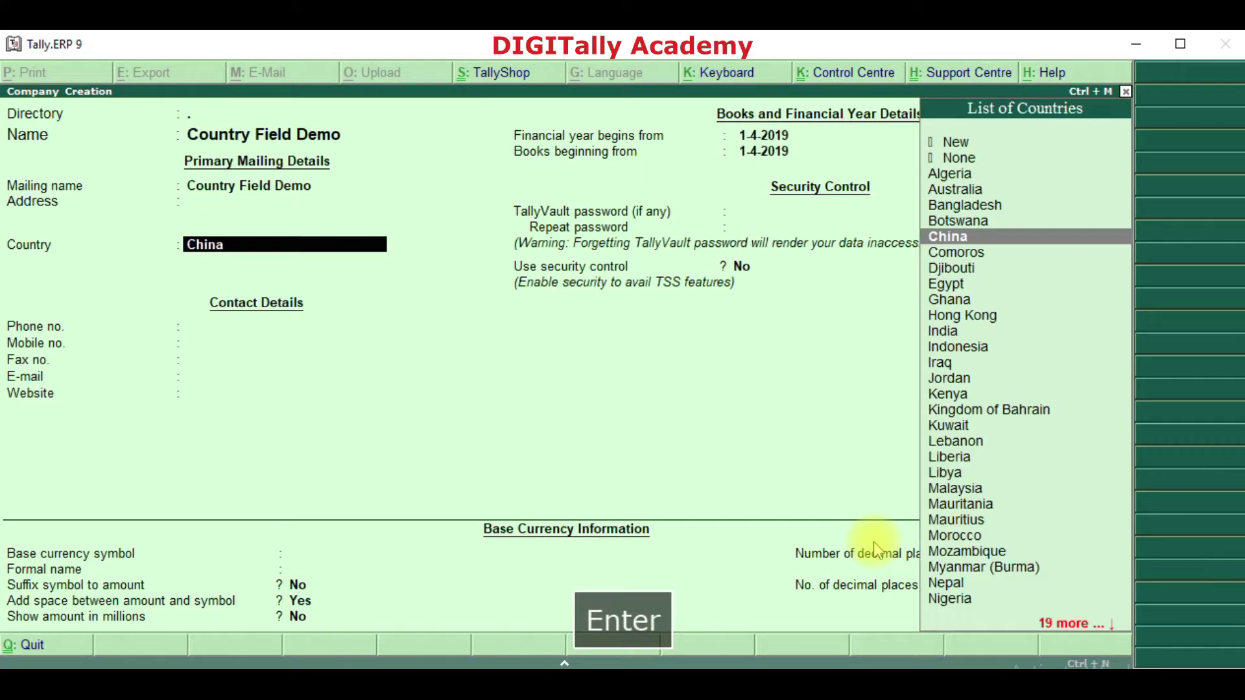
key("Up")
key("Up")
key("Up")
key("Up")
key("Up")
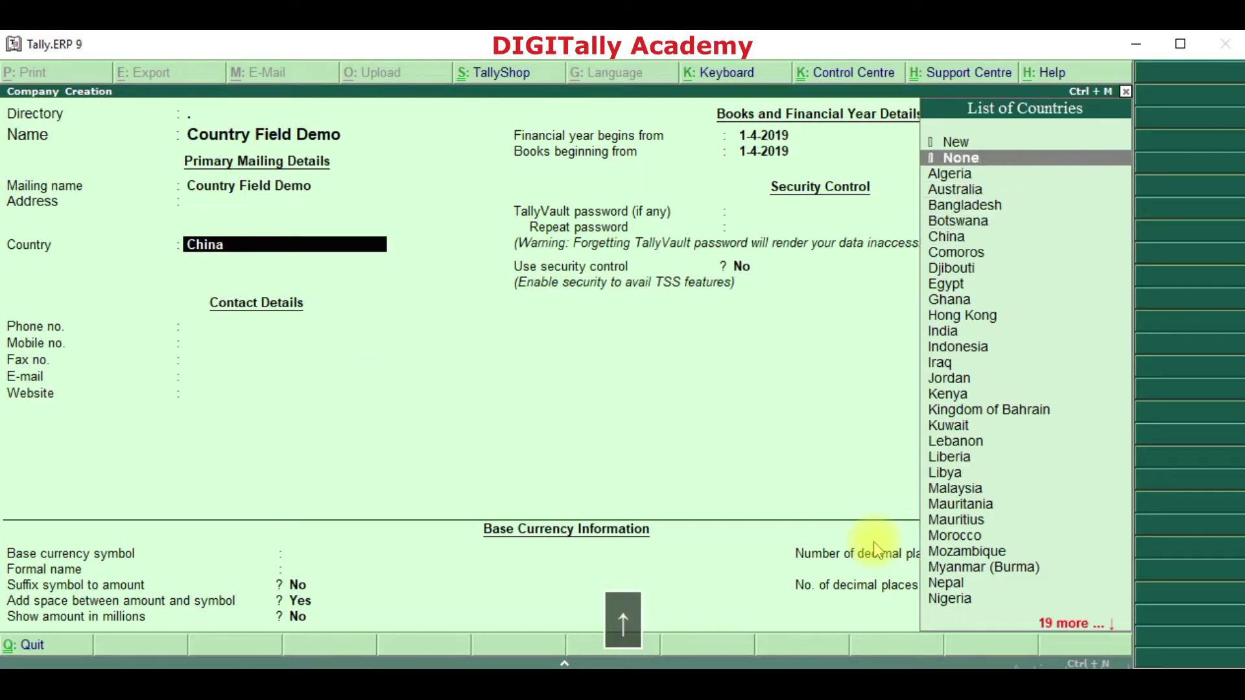
key("Return")
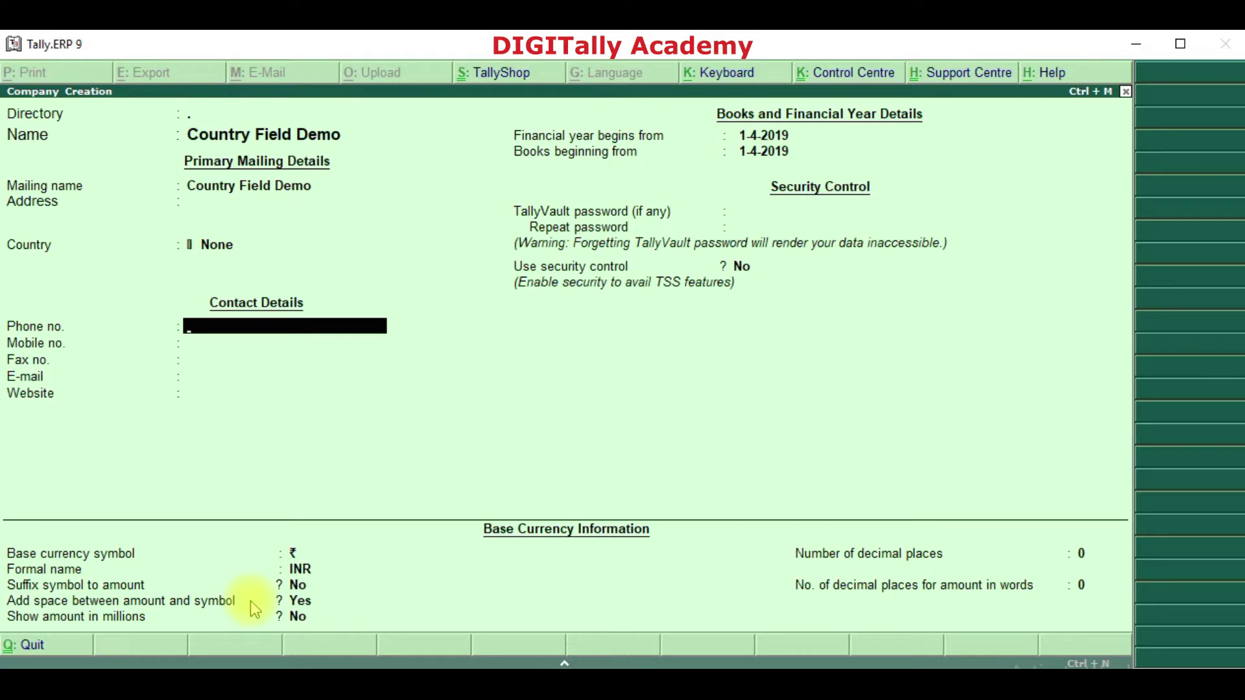
key("Return")
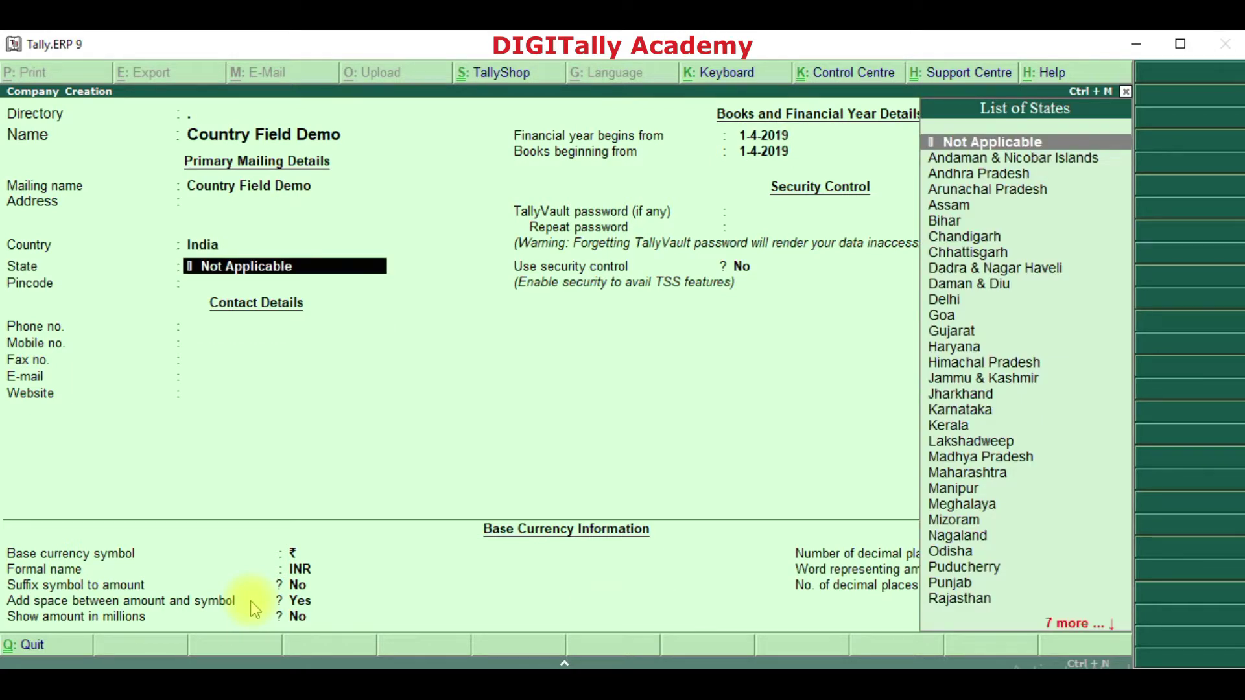
- Step back from the State field to the Country field
key("BackSpace")
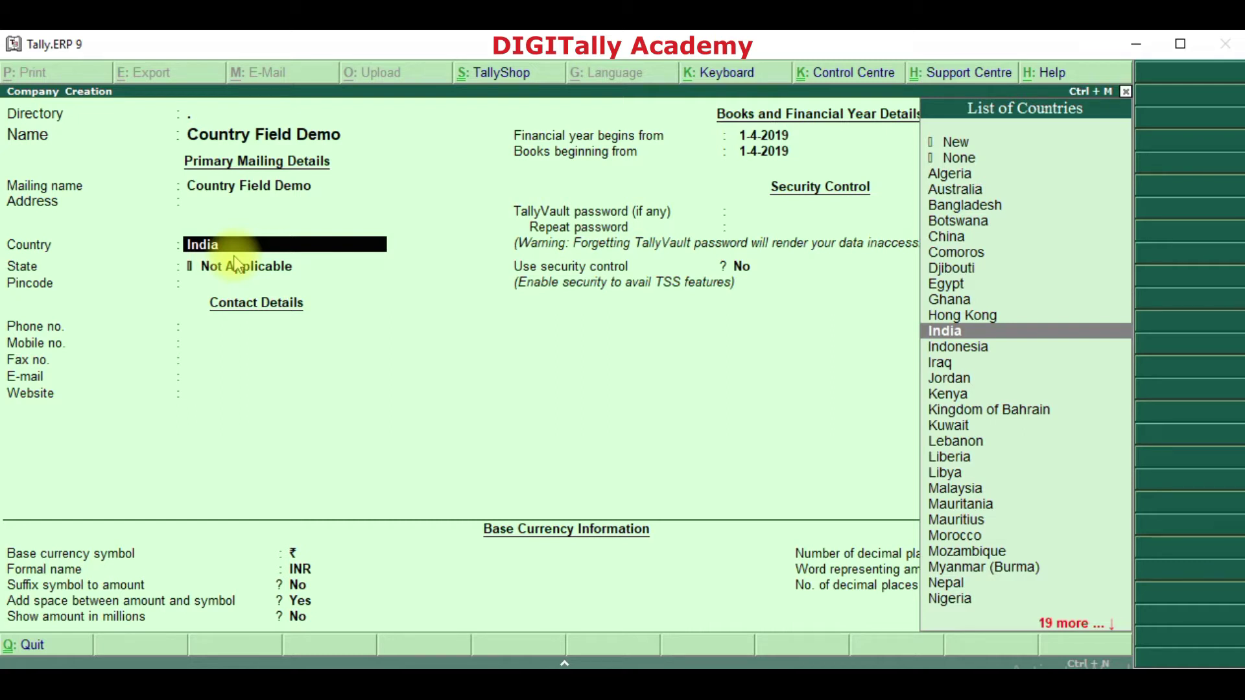
- Return to Country and pick UAE from the list filtered by 'U'
key("Return")
key("BackSpace")
type("U")
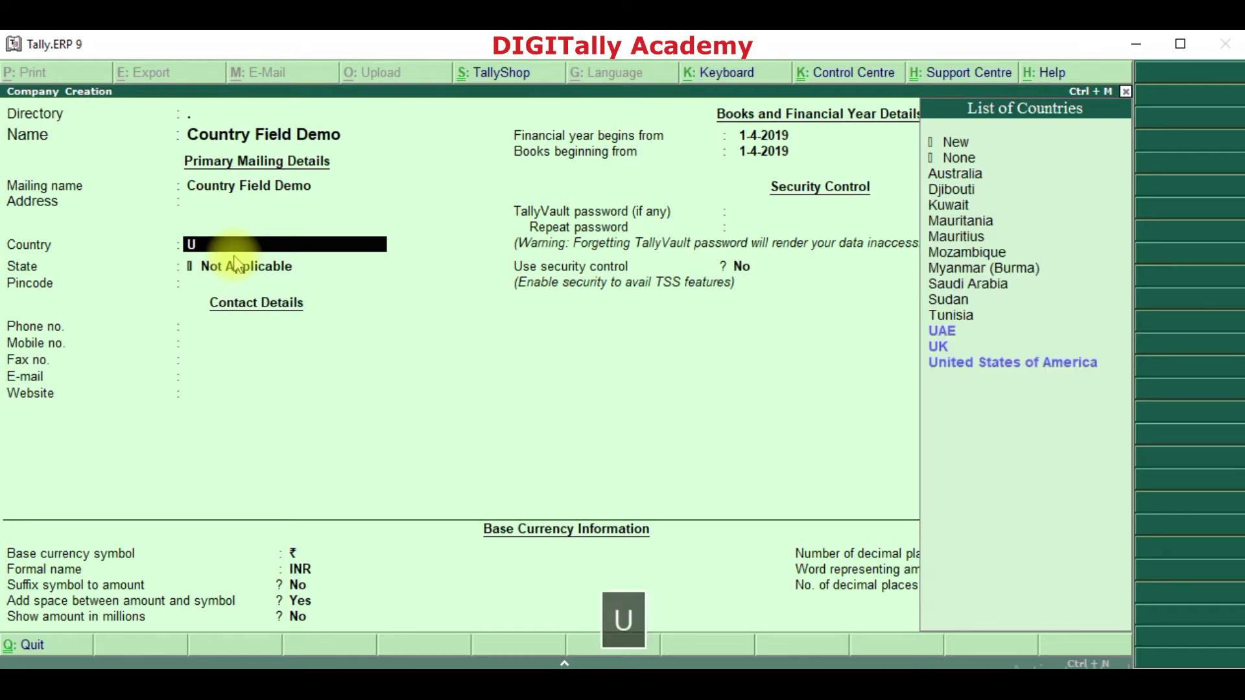
key("Down")
key("Return")
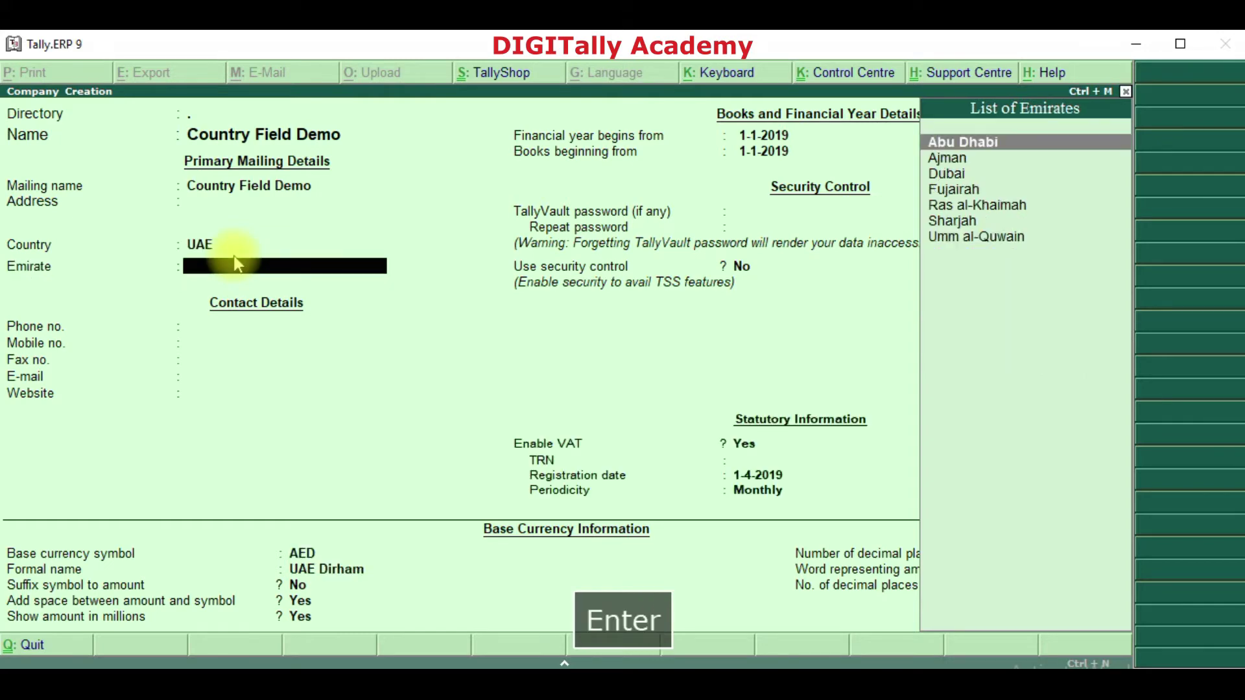